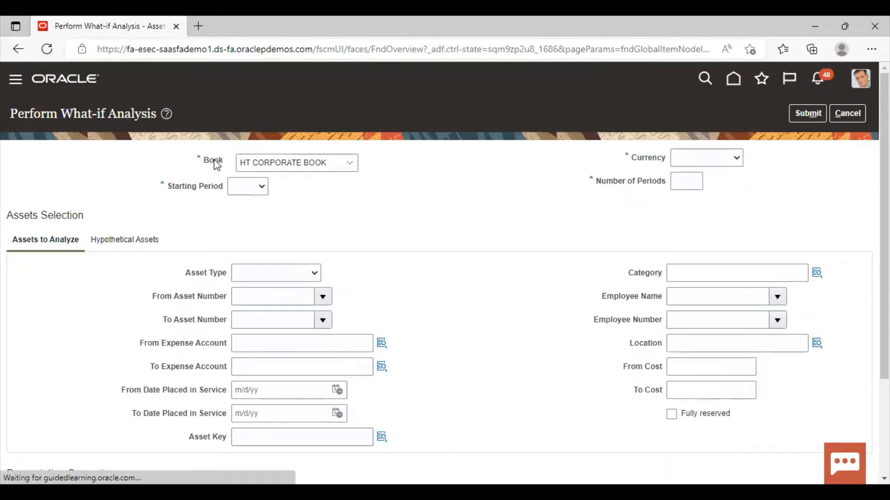
Select HT CORPORATE BOOK as the book and Aug-22 as the starting period
{"action": "left_click", "coordinate": [353, 169]}
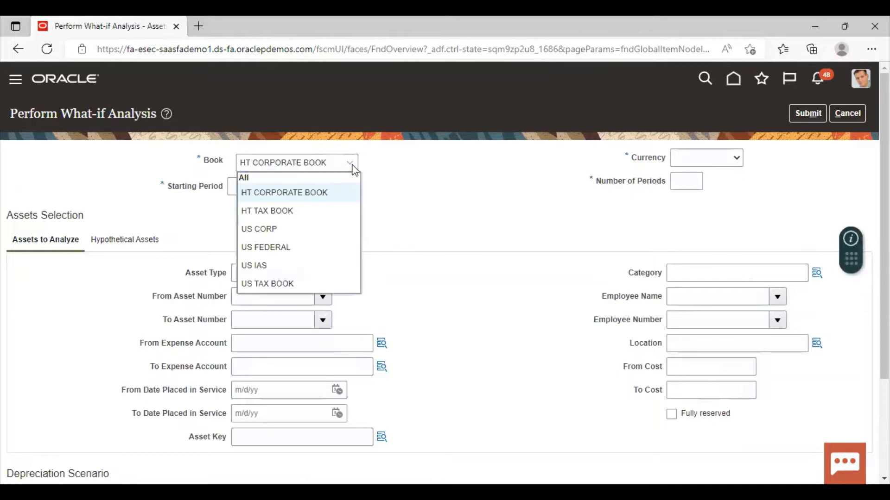
{"action": "left_click", "coordinate": [314, 200]}
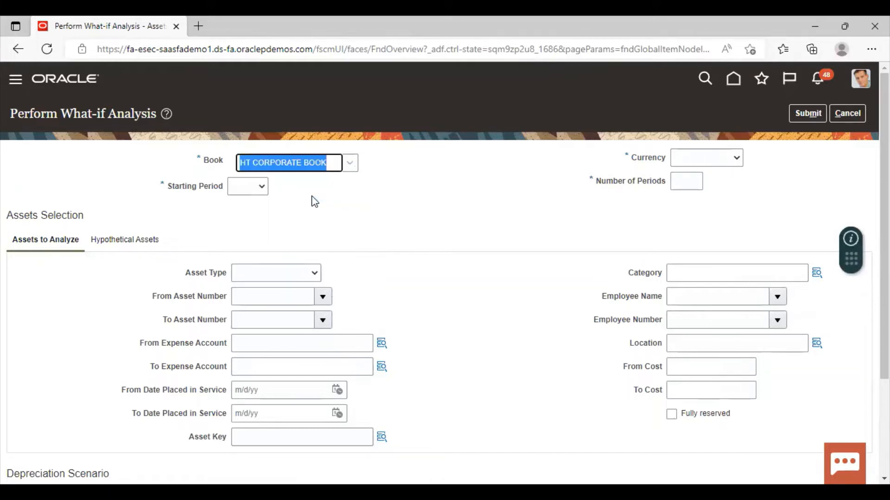
{"action": "left_click", "coordinate": [254, 189]}
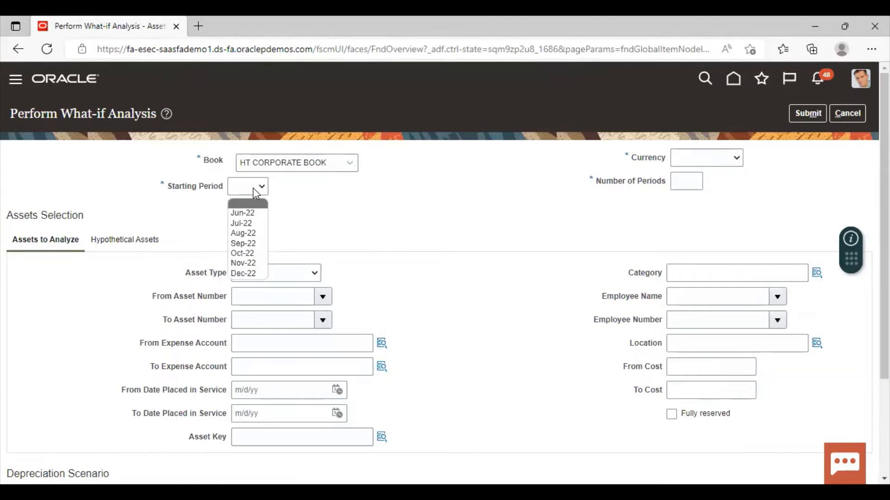
{"action": "left_click", "coordinate": [252, 236]}
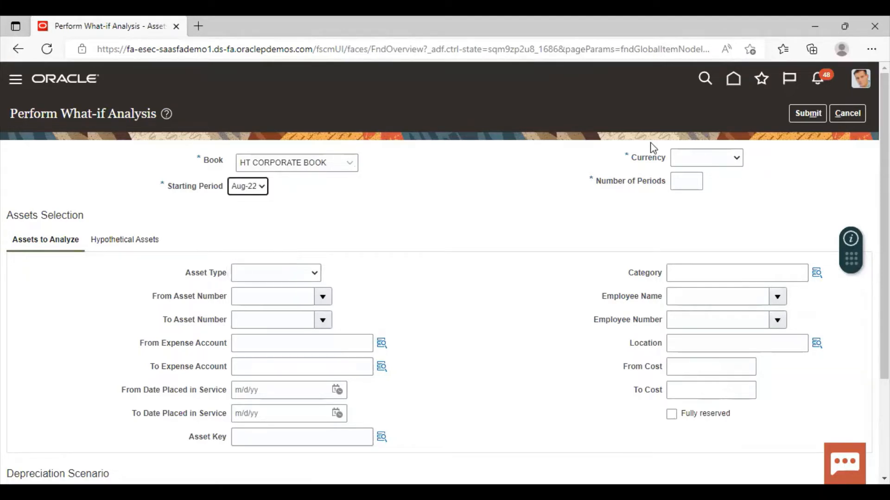
Set the currency to USD - US Dollar and the number of periods to 6
{"action": "left_click", "coordinate": [702, 160]}
{"action": "left_click", "coordinate": [691, 195]}
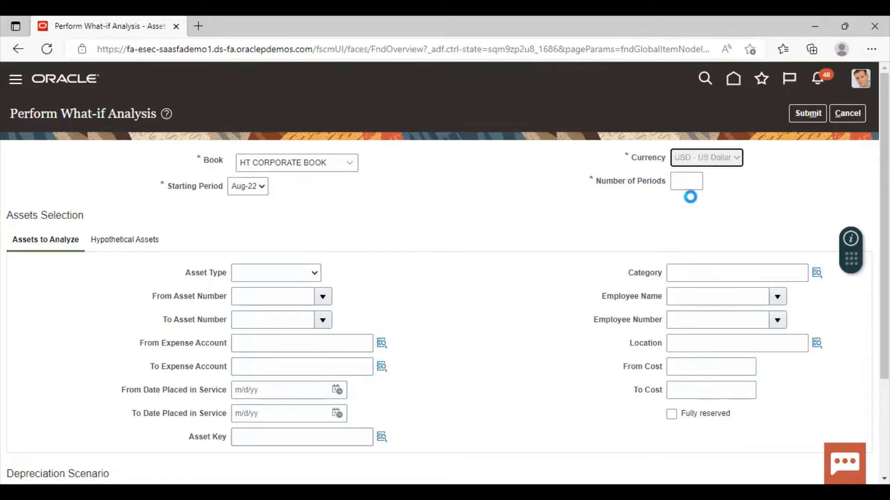
{"action": "left_click", "coordinate": [686, 187]}
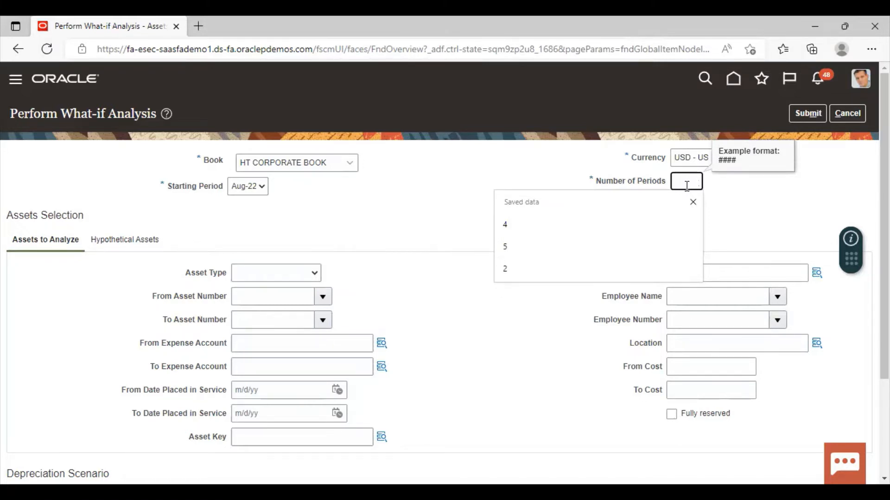
{"action": "type", "text": "6"}
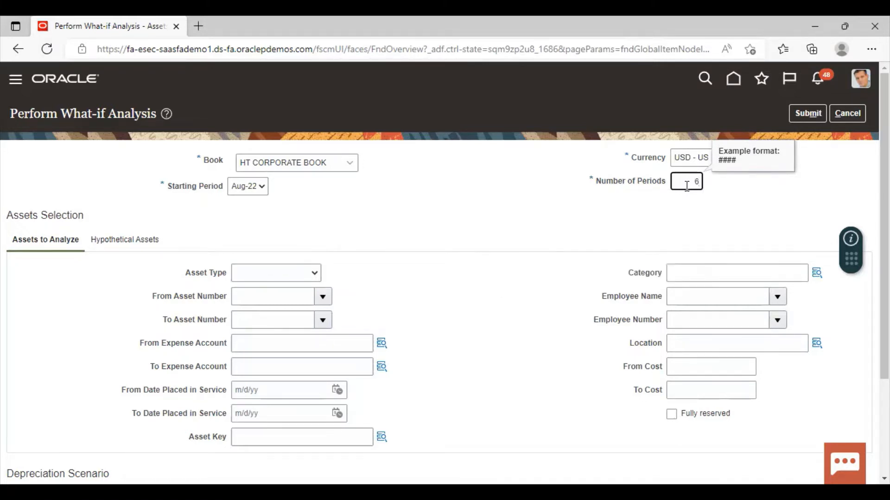
Search the asset categories and assign major category HT BUILDINGS with its office buildings minor category to the assets to analyze
{"action": "left_click", "coordinate": [816, 274]}
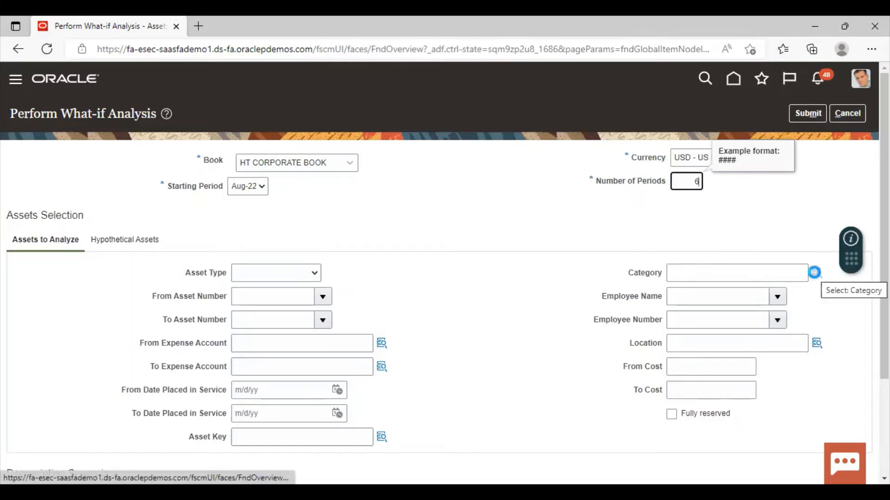
{"action": "left_click", "coordinate": [816, 274]}
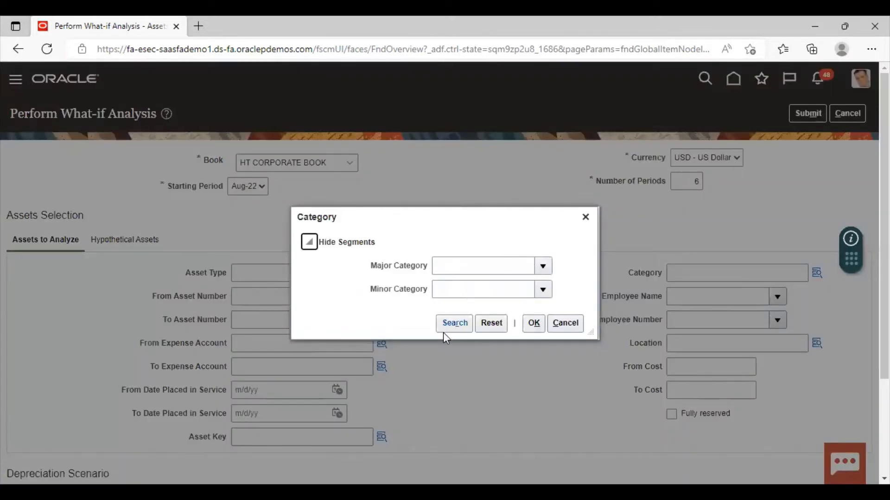
{"action": "left_click", "coordinate": [447, 327]}
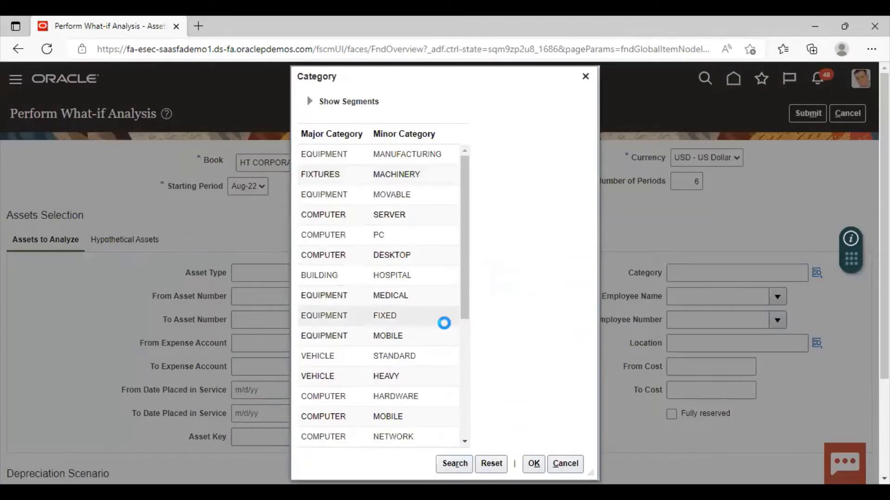
{"action": "scroll", "coordinate": [378, 308], "scroll_direction": "down", "scroll_amount": 10}
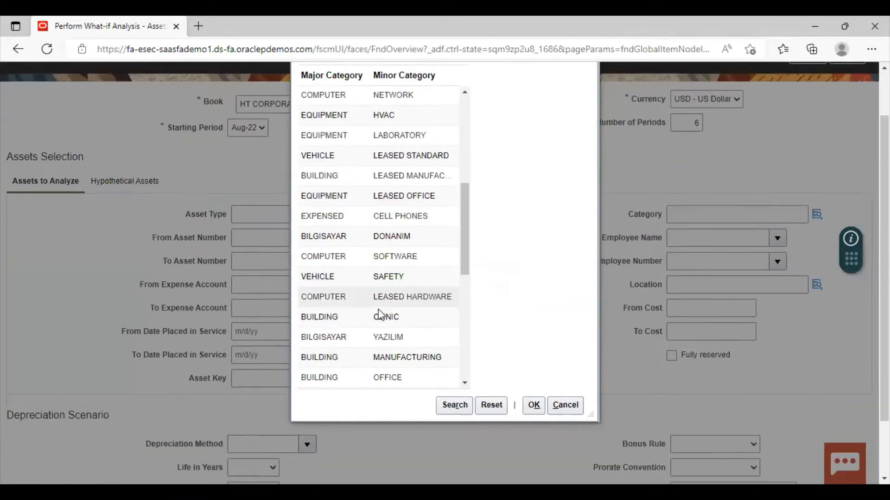
{"action": "scroll", "coordinate": [378, 306], "scroll_direction": "down", "scroll_amount": 5}
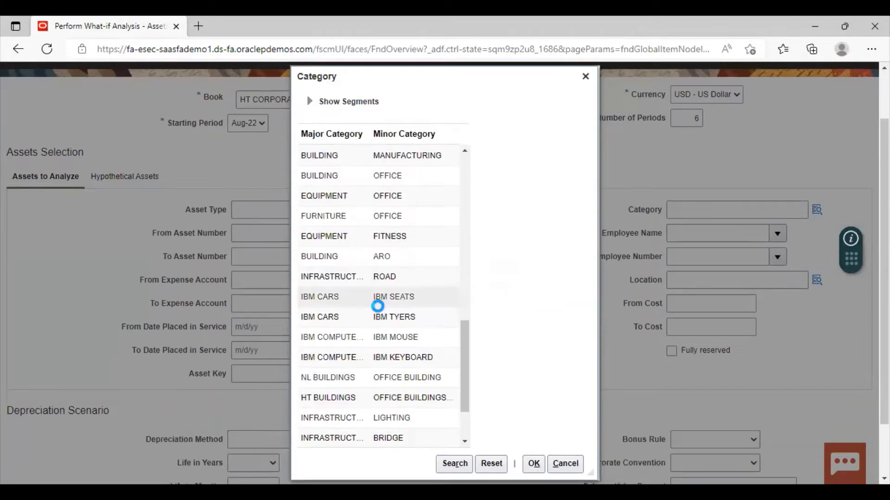
{"action": "left_click", "coordinate": [330, 401]}
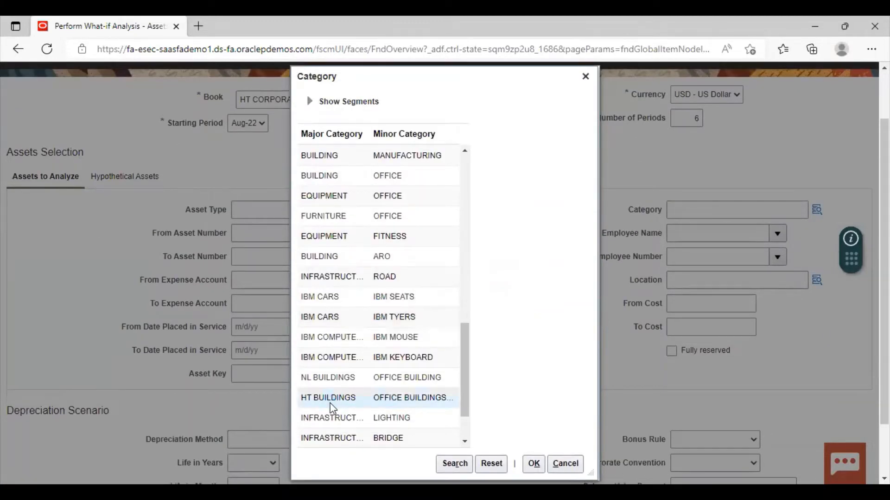
{"action": "left_click", "coordinate": [539, 471]}
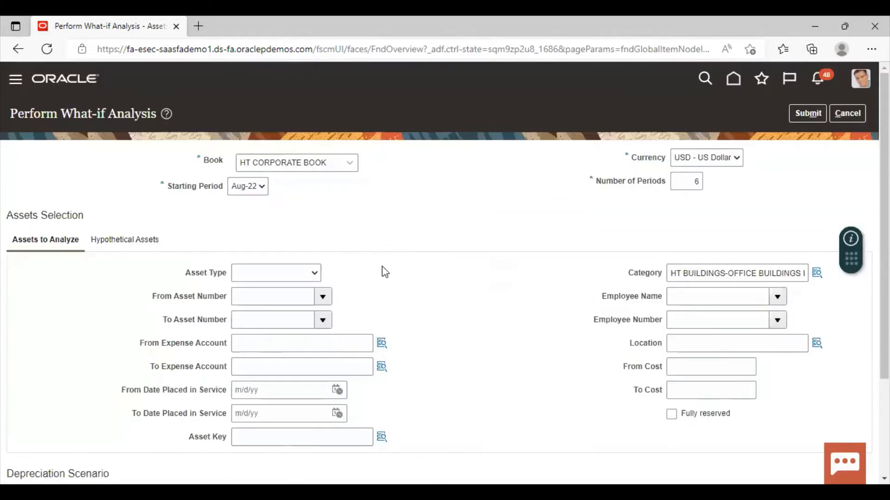
Set the depreciation scenario's life to 19 years and 0 months and choose the STL (Straight-Line) depreciation method
{"action": "scroll", "coordinate": [385, 272], "scroll_direction": "down", "scroll_amount": 3}
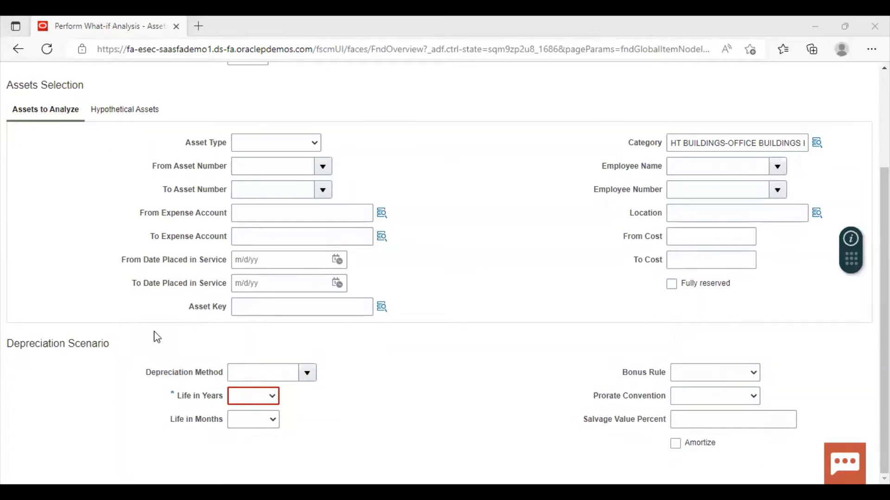
{"action": "left_click", "coordinate": [306, 373]}
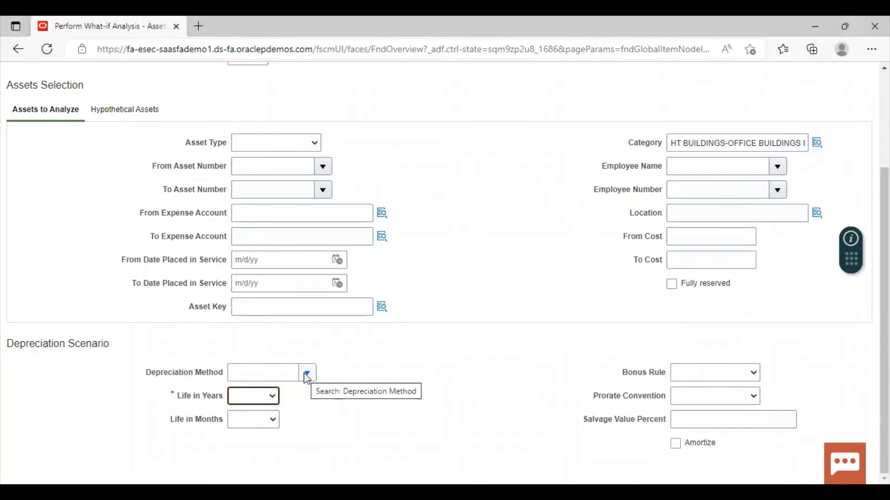
{"action": "left_click", "coordinate": [304, 372]}
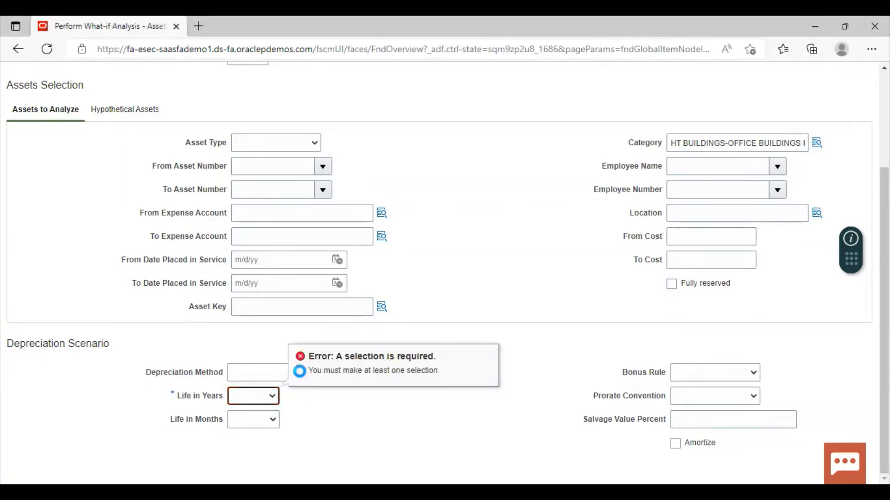
{"action": "left_click", "coordinate": [250, 396]}
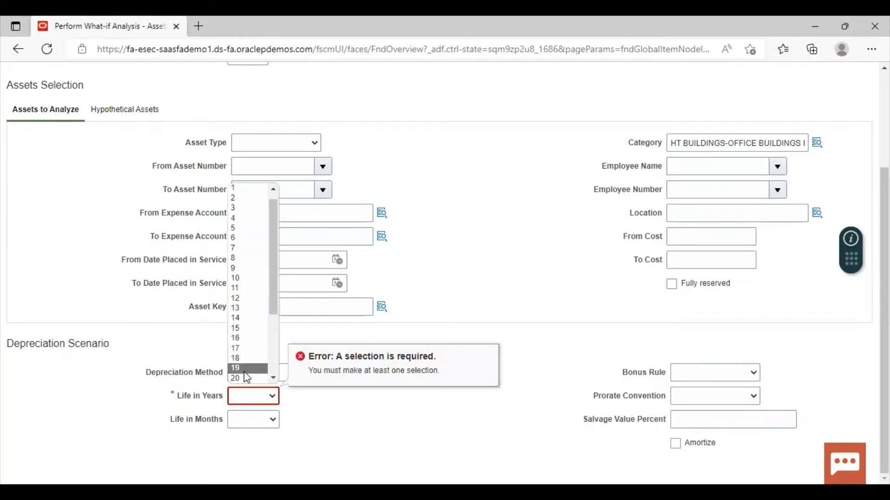
{"action": "left_click", "coordinate": [245, 371]}
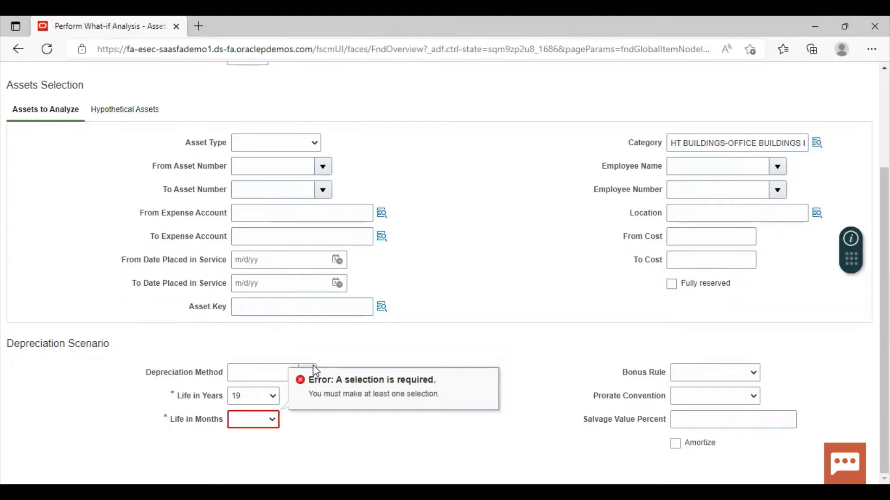
{"action": "left_click", "coordinate": [266, 425]}
{"action": "left_click", "coordinate": [244, 443]}
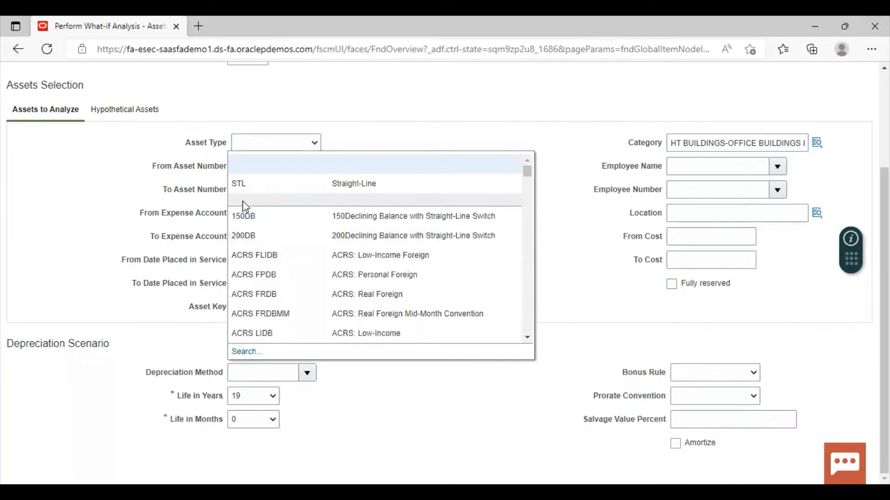
{"action": "left_click", "coordinate": [242, 182]}
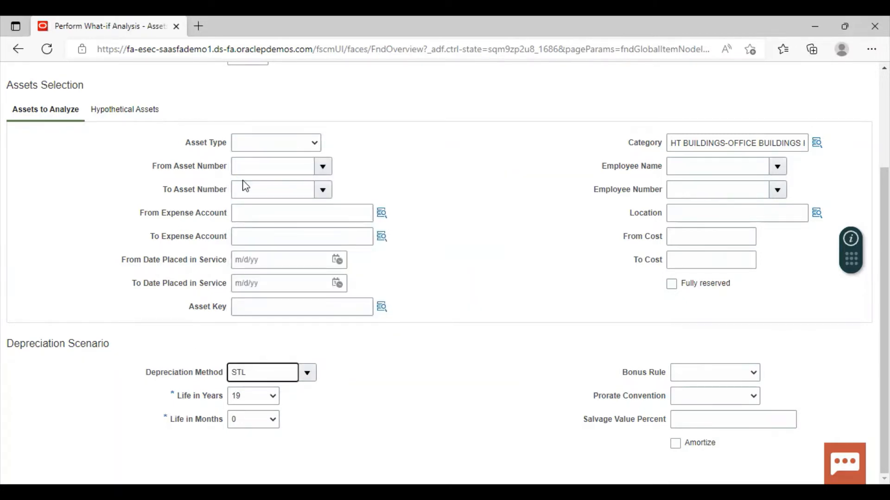
Change the depreciation scenario's life to 28 years and 0 months
{"action": "left_click", "coordinate": [272, 397]}
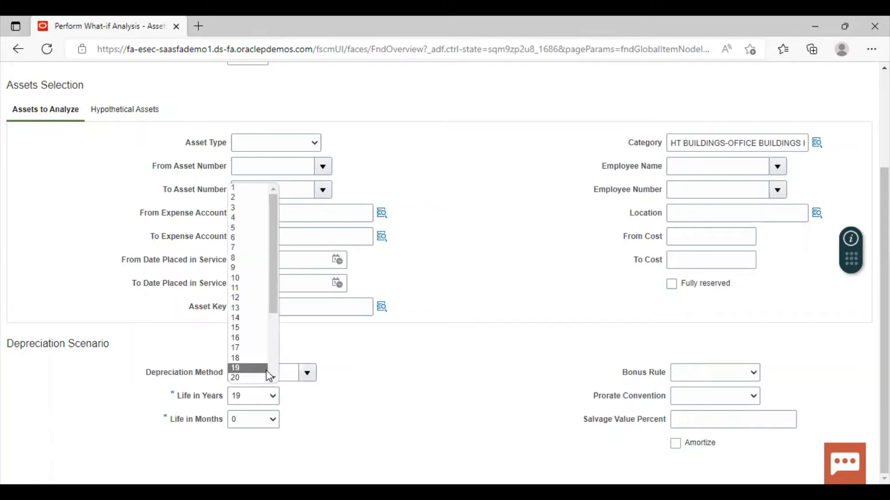
{"action": "scroll", "coordinate": [259, 337], "scroll_direction": "down", "scroll_amount": 3}
{"action": "left_click", "coordinate": [240, 317]}
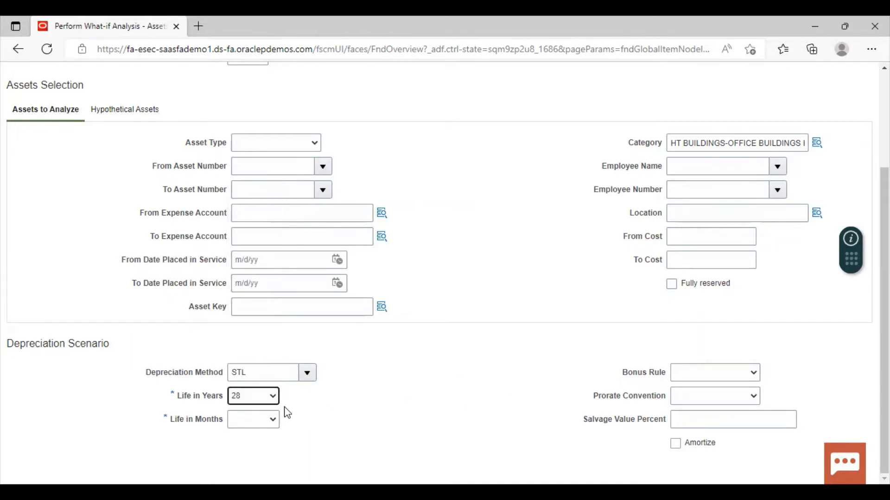
{"action": "left_click", "coordinate": [271, 425]}
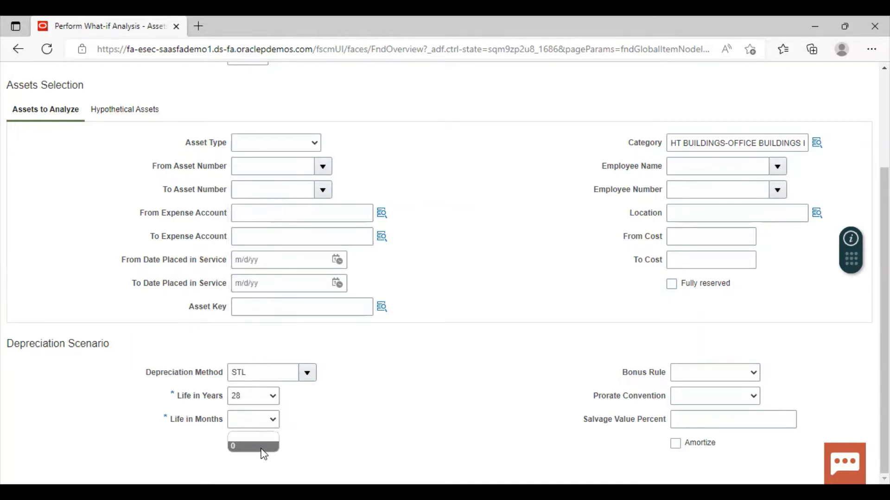
{"action": "left_click", "coordinate": [264, 452]}
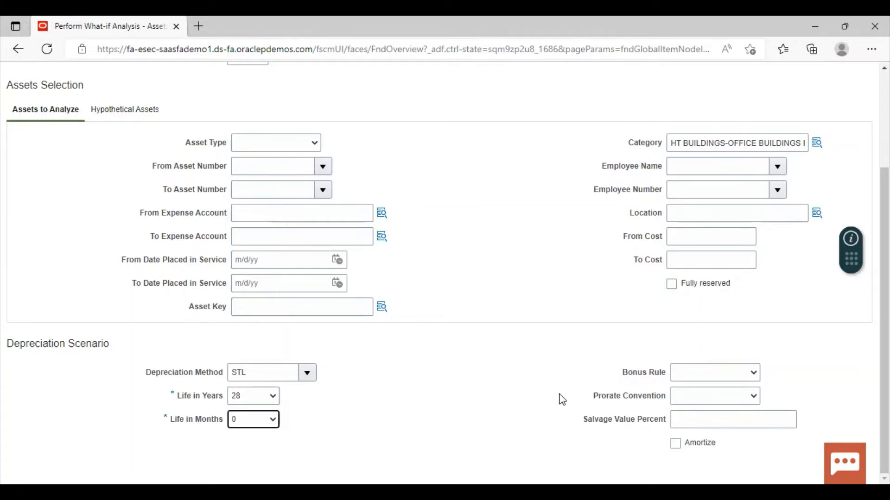
Submit the what-if analysis, then copy the report name "What-if Depreciation Analysis Report" from the confirmation message and dismiss it
{"action": "scroll", "coordinate": [561, 398], "scroll_direction": "up", "scroll_amount": 3}
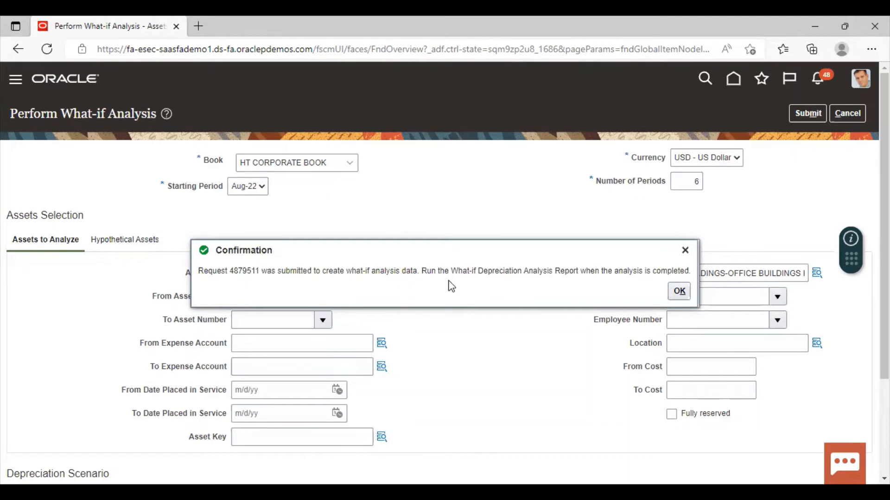
{"action": "left_click_drag", "start_coordinate": [450, 273], "coordinate": [578, 274]}
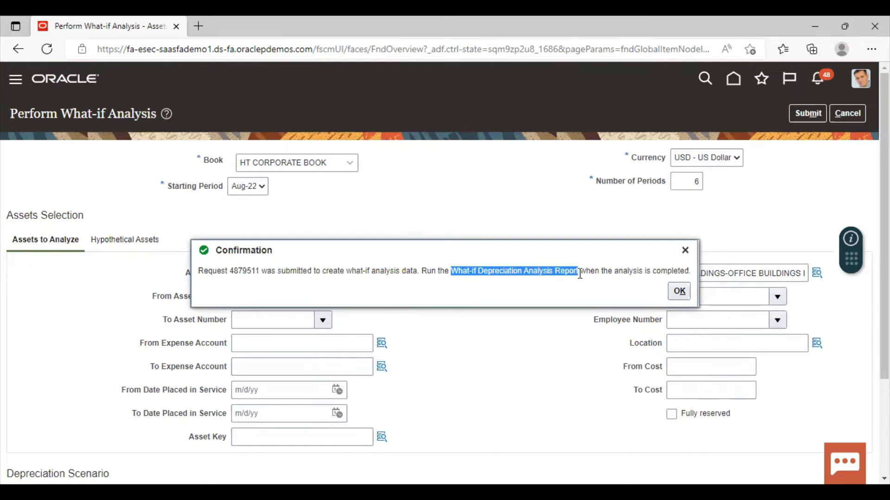
{"action": "right_click", "coordinate": [555, 275]}
{"action": "left_click", "coordinate": [288, 190]}
{"action": "left_click", "coordinate": [678, 291]}
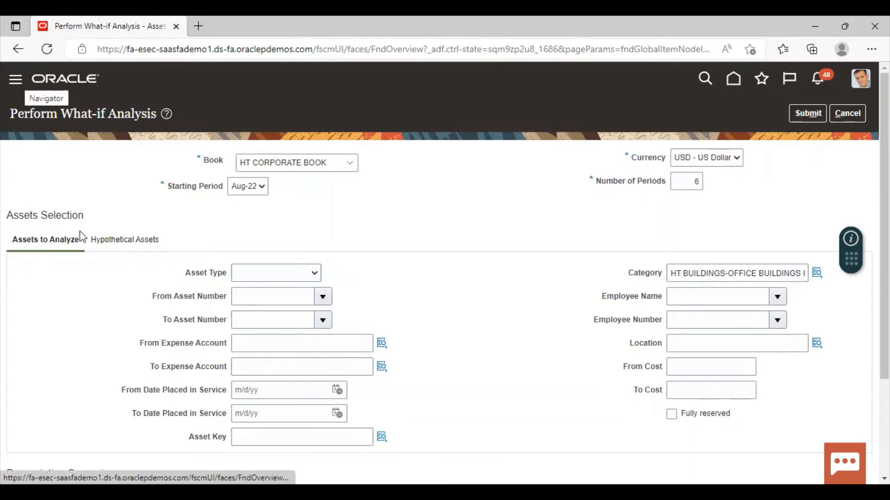
Go to the Scheduled Processes page, leaving the what-if analysis form without saving
{"action": "left_click", "coordinate": [17, 86]}
{"action": "scroll", "coordinate": [115, 330], "scroll_direction": "down", "scroll_amount": 10}
{"action": "scroll", "coordinate": [115, 331], "scroll_direction": "down", "scroll_amount": 2}
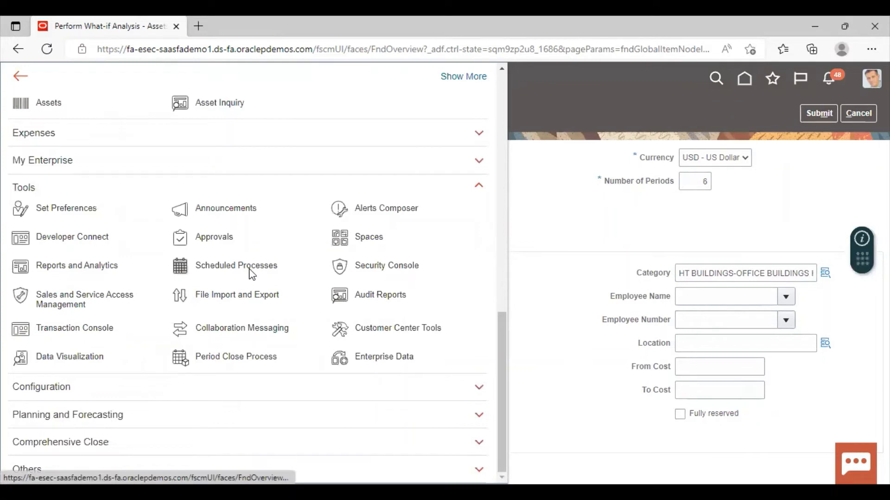
{"action": "left_click", "coordinate": [251, 273]}
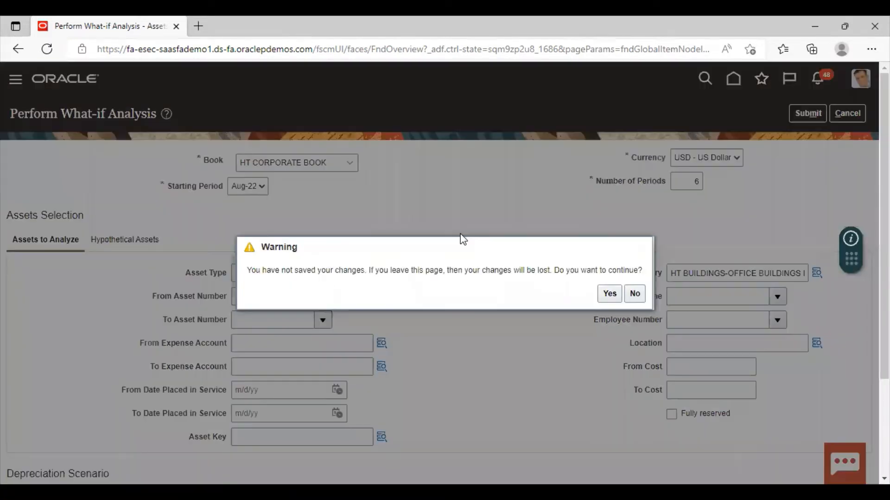
{"action": "left_click", "coordinate": [607, 293]}
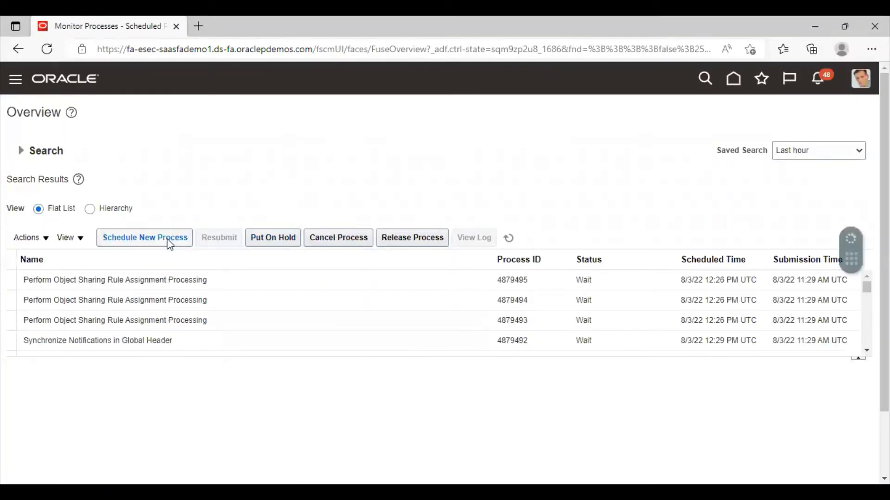
Schedule a new process of type Job, searching for and choosing the What-if Depreciation Analysis Report by its copied name
{"action": "left_click", "coordinate": [170, 239]}
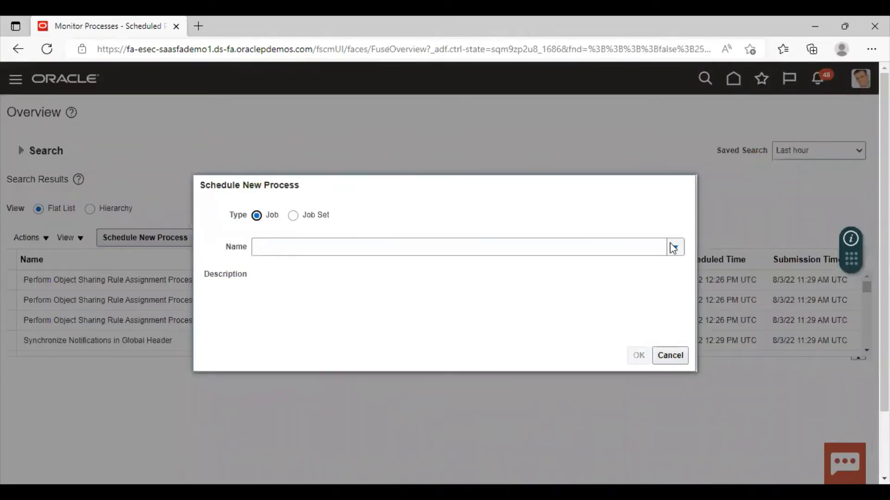
{"action": "left_click", "coordinate": [673, 245]}
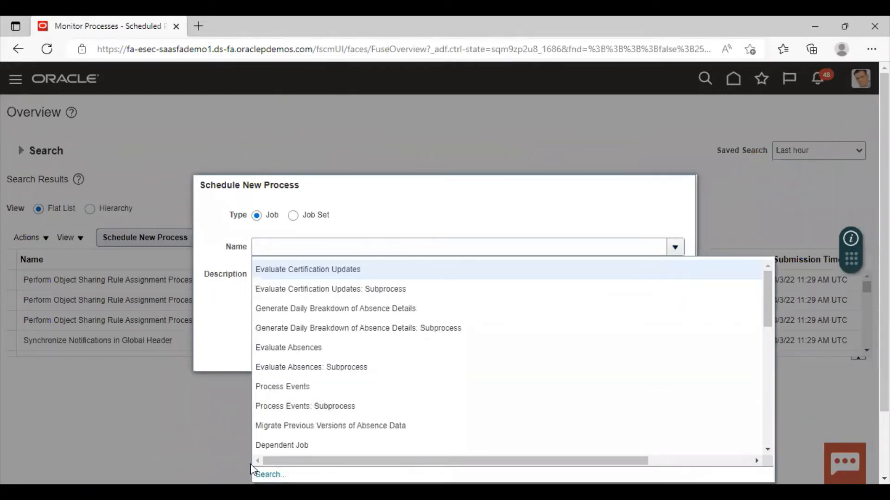
{"action": "left_click", "coordinate": [271, 475]}
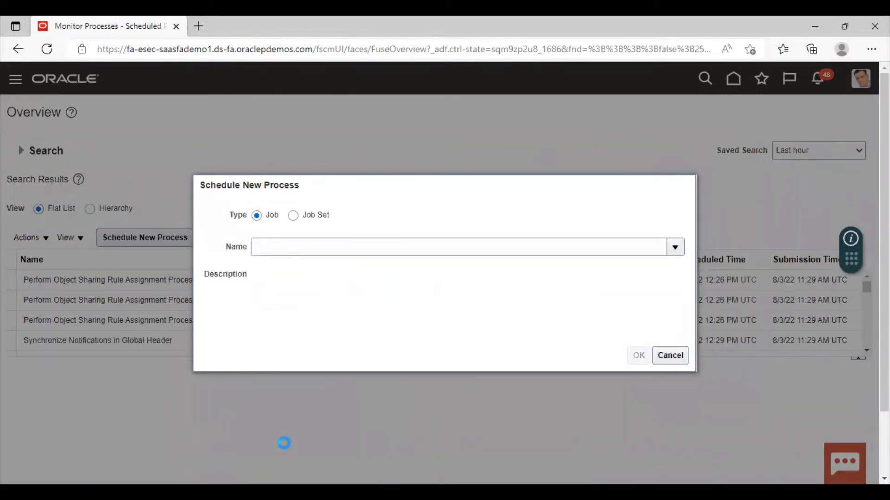
{"action": "left_click", "coordinate": [226, 250]}
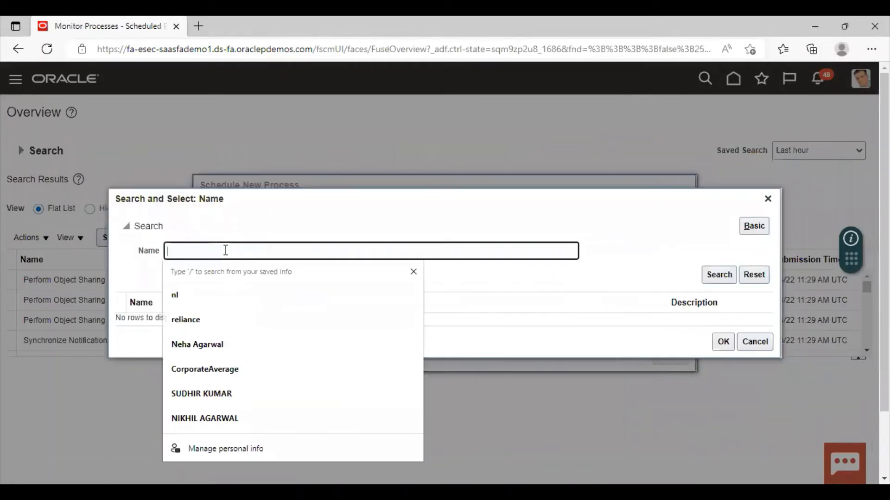
{"action": "key", "text": "ctrl+v"}
{"action": "left_click", "coordinate": [720, 277]}
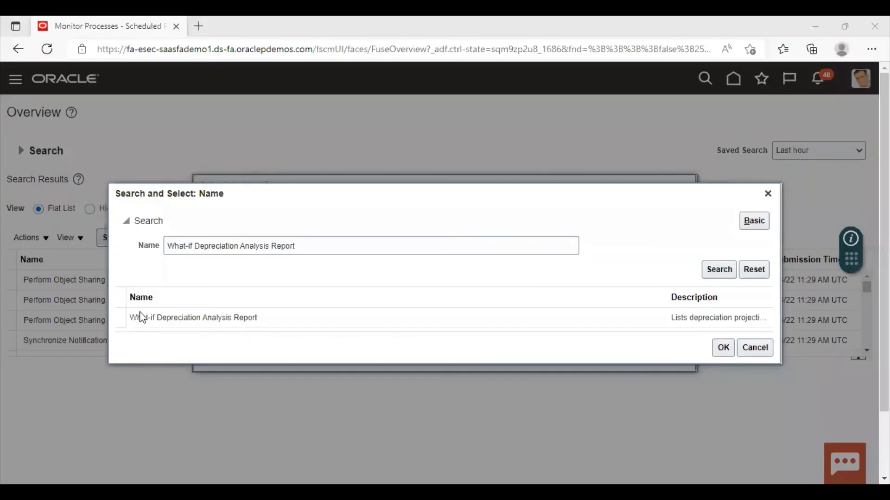
{"action": "left_click", "coordinate": [142, 318]}
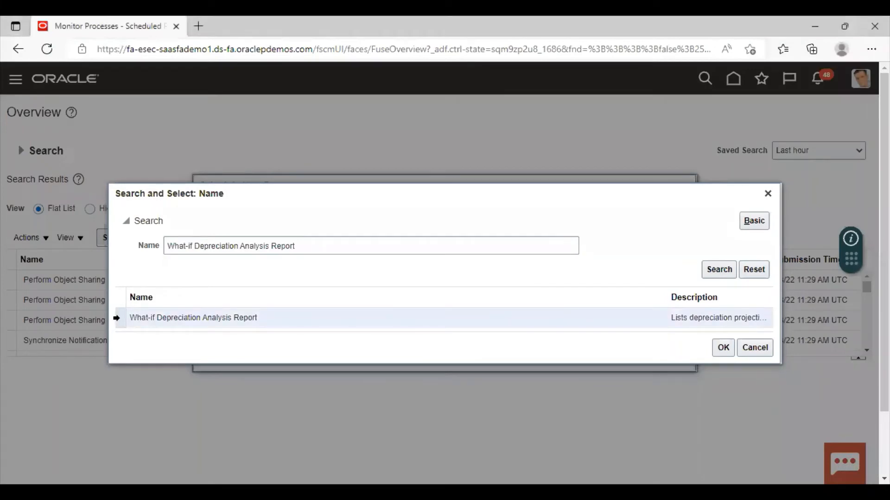
{"action": "left_click", "coordinate": [723, 347]}
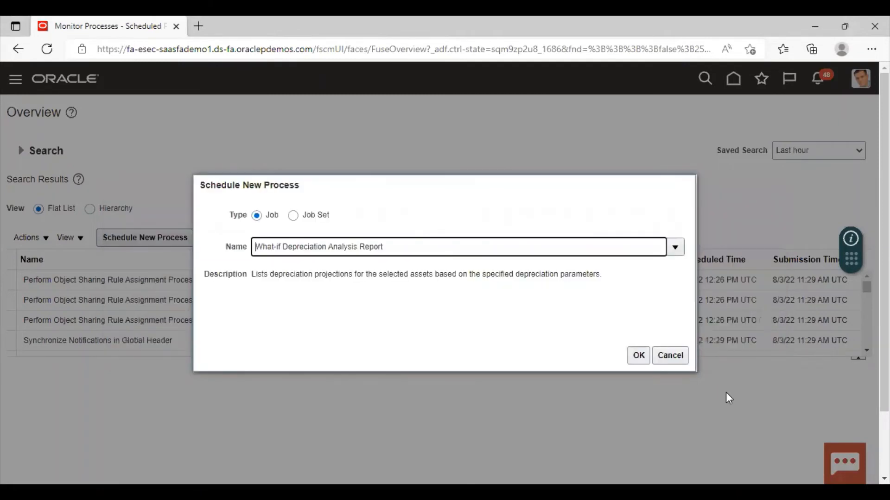
{"action": "left_click", "coordinate": [638, 355]}
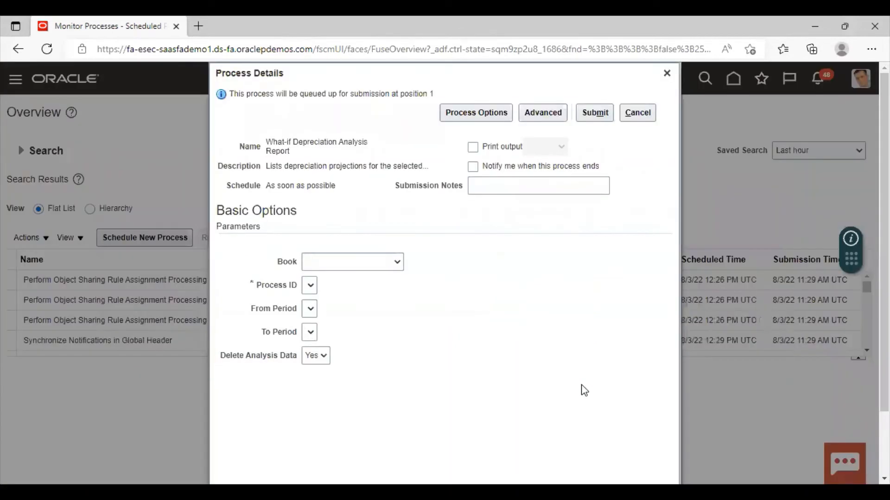
Set the report's book to HT CORPORATE BOOK and its process ID to 4878441
{"action": "left_click", "coordinate": [351, 267]}
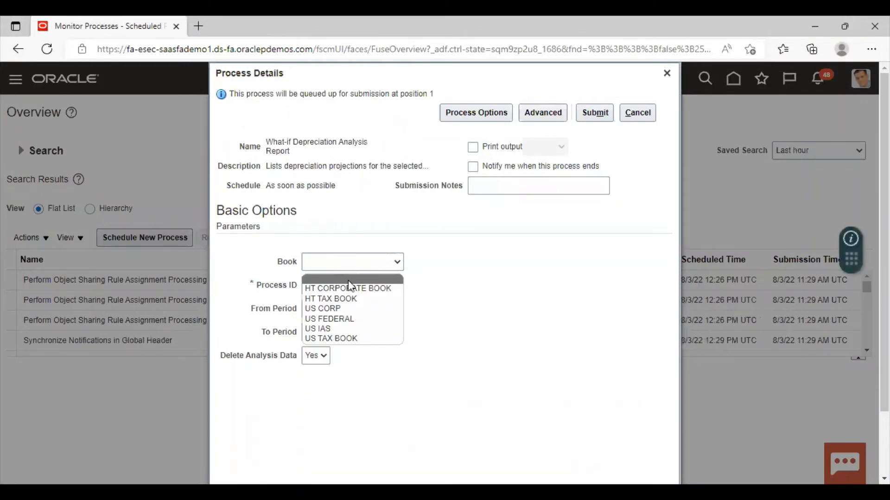
{"action": "left_click", "coordinate": [342, 287]}
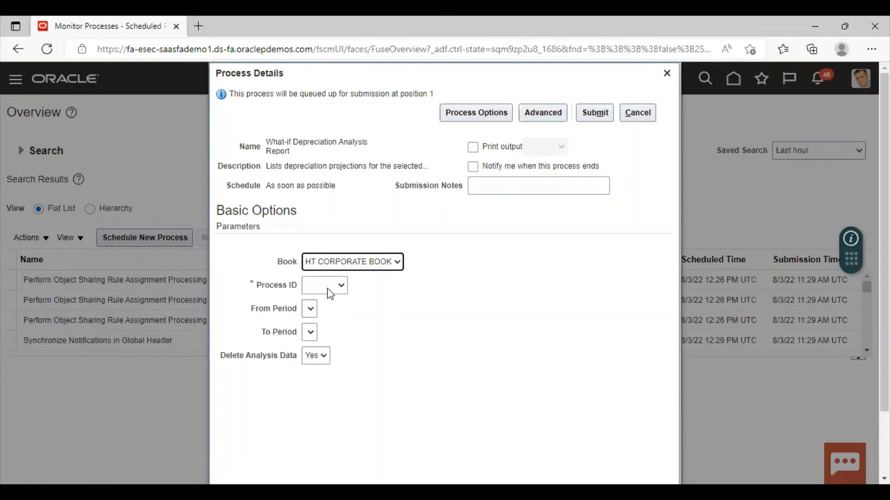
{"action": "left_click", "coordinate": [328, 289]}
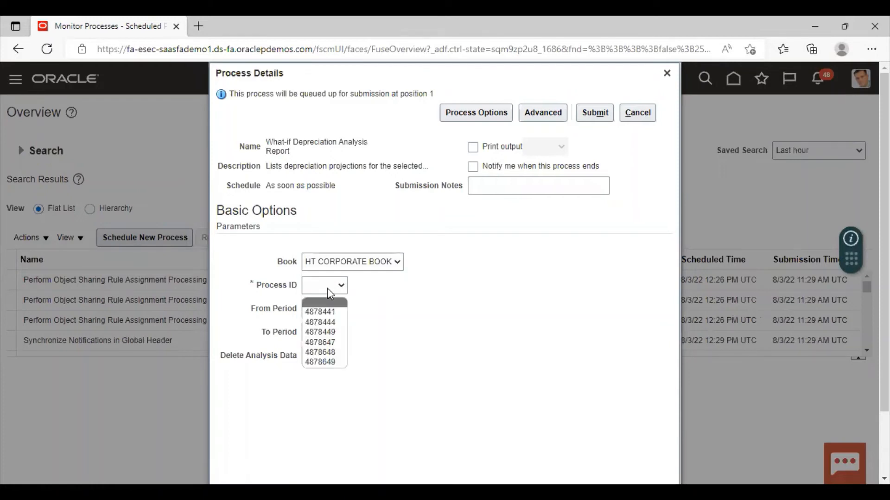
{"action": "left_click", "coordinate": [328, 311]}
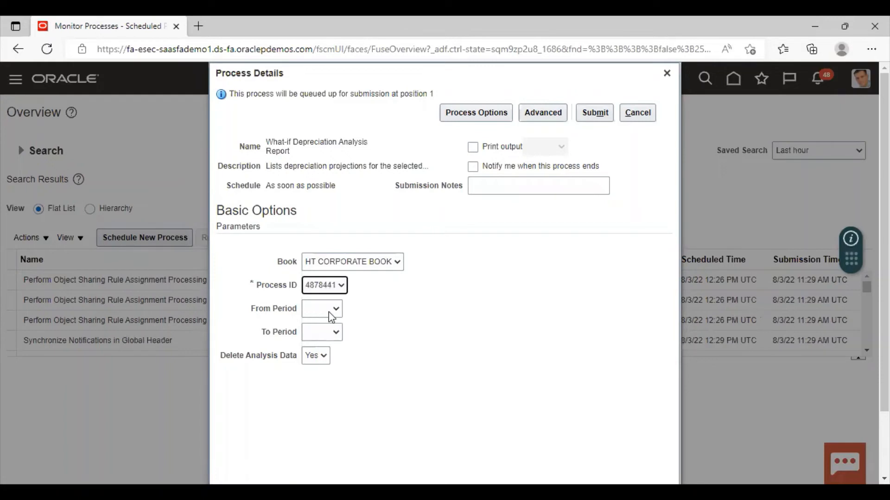
Set the report's period range from Aug-22 to Nov-22
{"action": "left_click", "coordinate": [332, 318]}
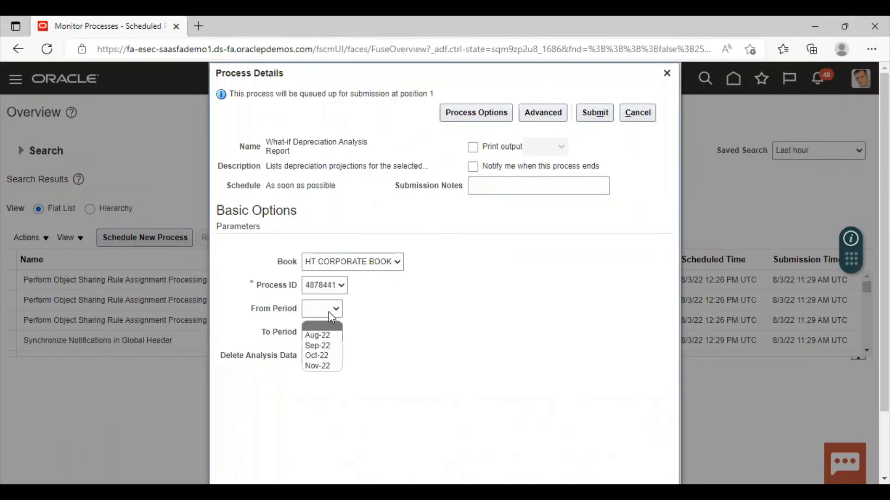
{"action": "left_click", "coordinate": [314, 336]}
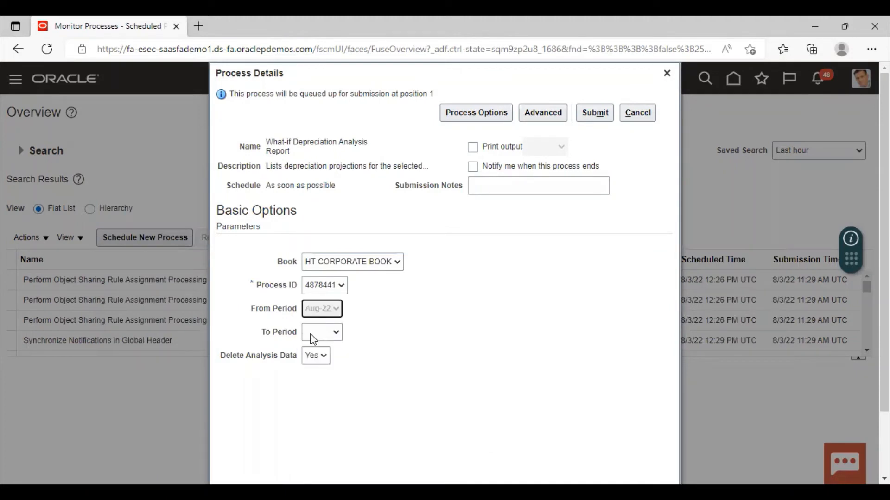
{"action": "left_click", "coordinate": [313, 341]}
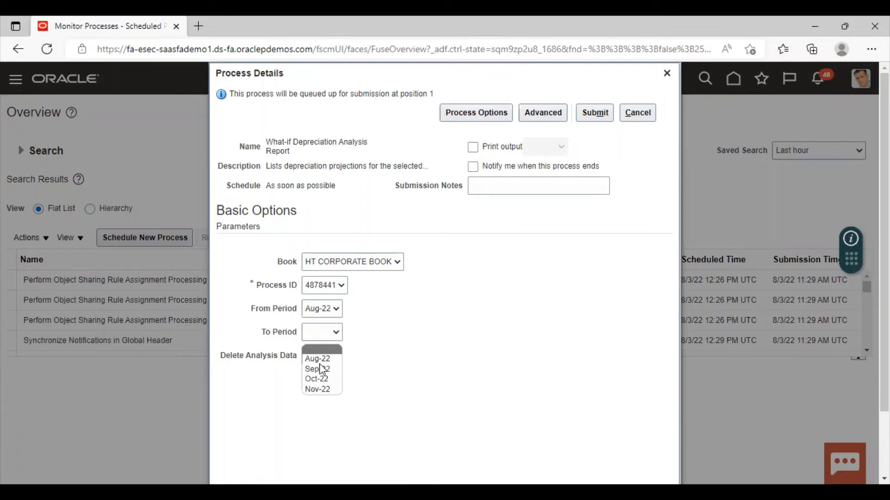
{"action": "left_click", "coordinate": [324, 390]}
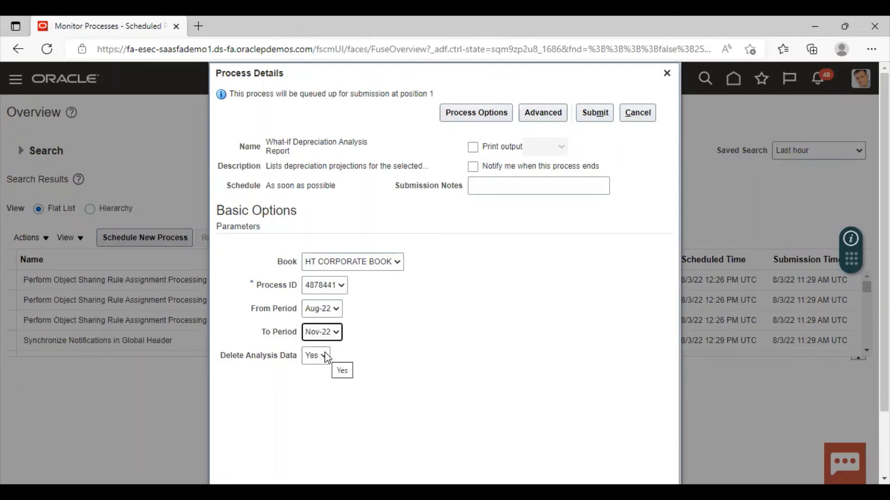
Set Delete Analysis Data to No, submit the report process and dismiss the confirmation
{"action": "left_click", "coordinate": [325, 357]}
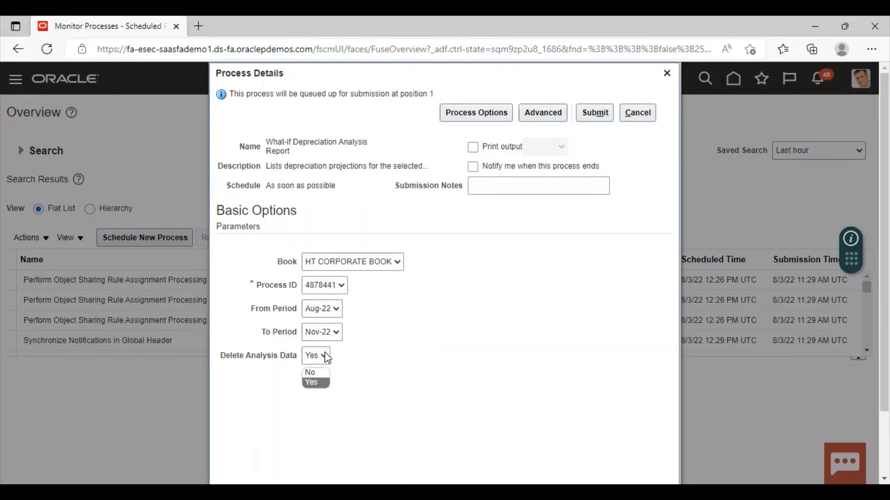
{"action": "left_click", "coordinate": [316, 370]}
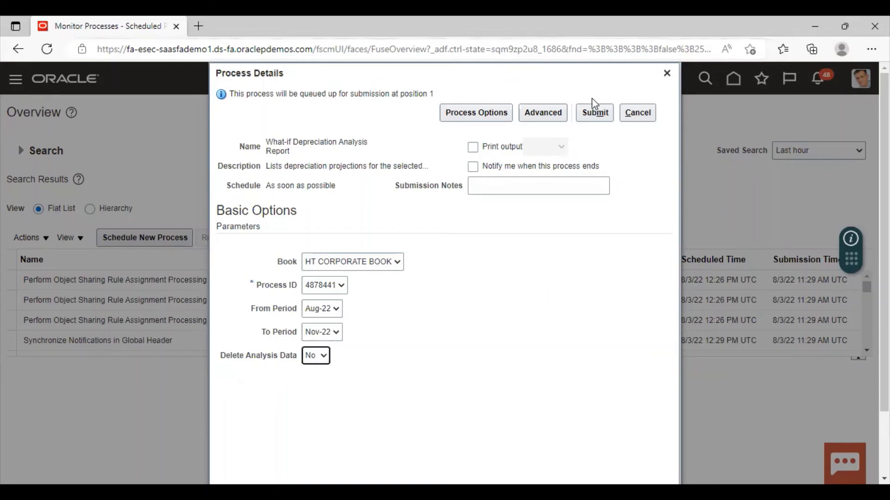
{"action": "left_click", "coordinate": [598, 114]}
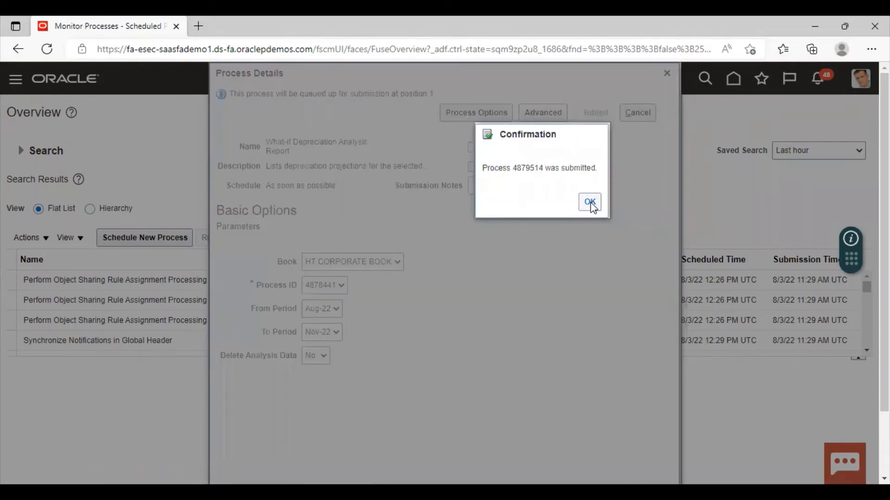
{"action": "left_click", "coordinate": [590, 203]}
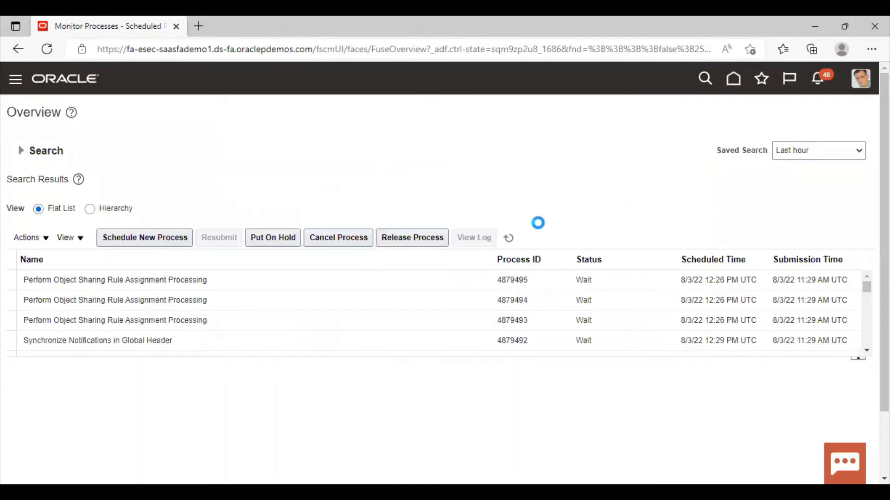
Refresh the scheduled process list repeatedly to check the status of the submitted What-if Depreciation Analysis Report
{"action": "left_click", "coordinate": [510, 239]}
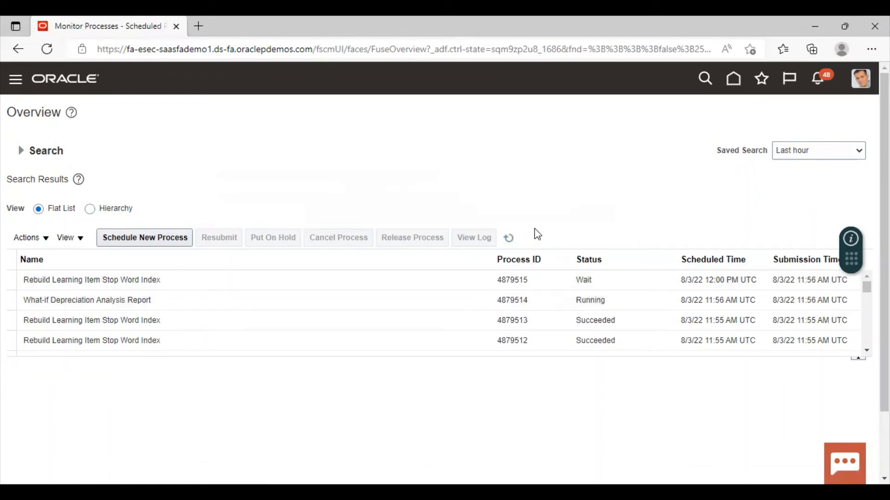
{"action": "left_click", "coordinate": [506, 242]}
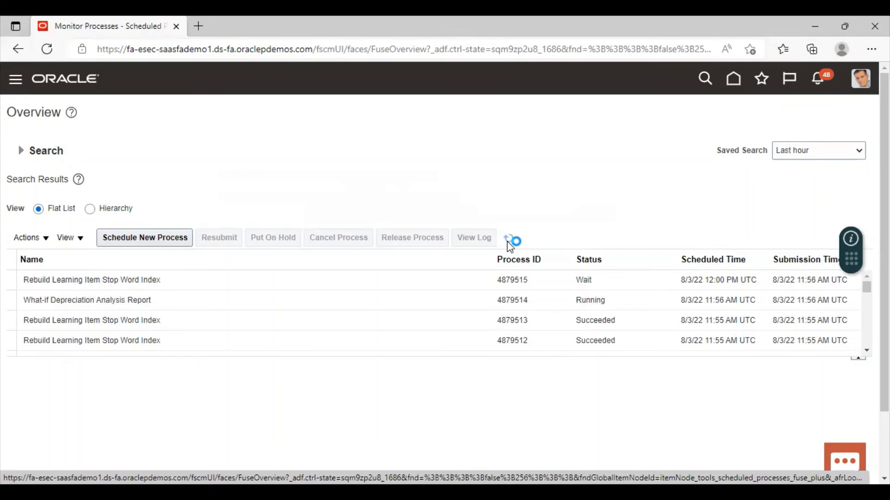
{"action": "left_click", "coordinate": [508, 238]}
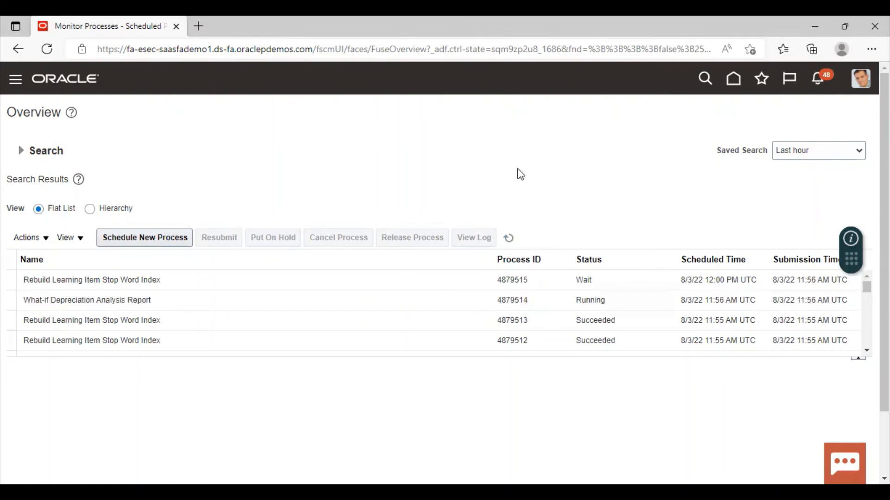
{"action": "left_click", "coordinate": [507, 238]}
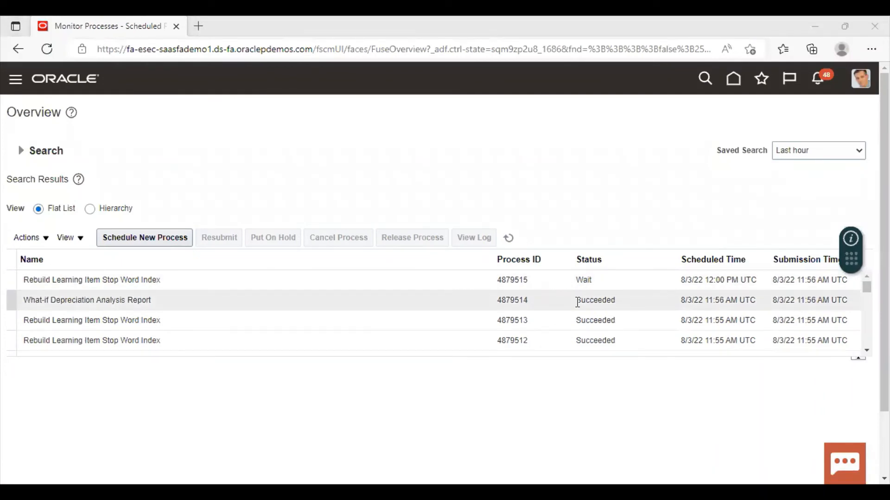
Select the submitted What-if Depreciation Analysis Report process and republish its output from the process details
{"action": "left_click", "coordinate": [25, 301]}
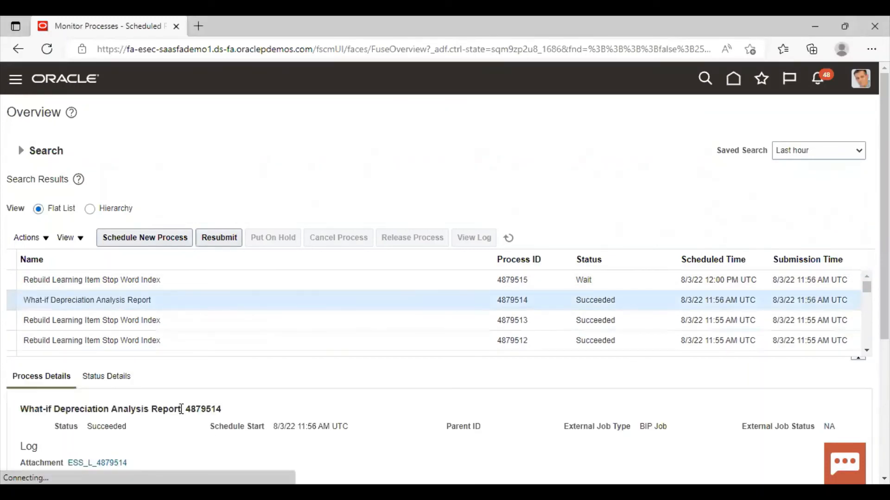
{"action": "scroll", "coordinate": [181, 408], "scroll_direction": "down", "scroll_amount": 3}
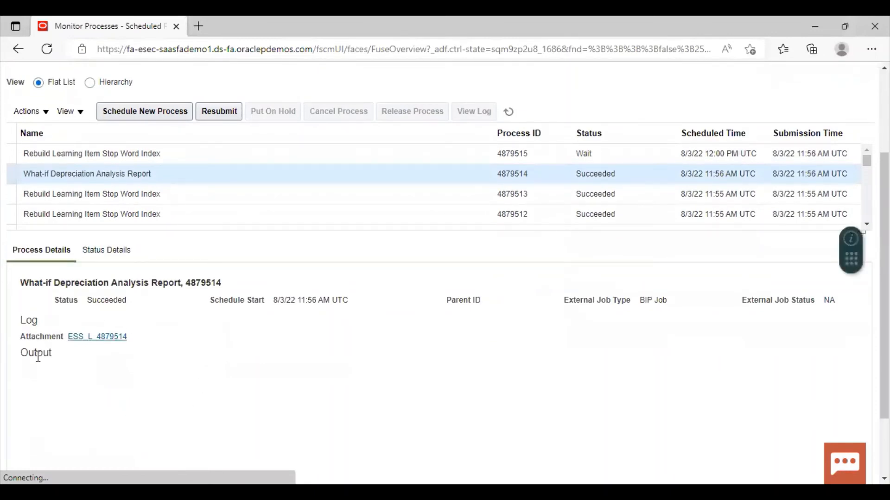
{"action": "left_click", "coordinate": [93, 255]}
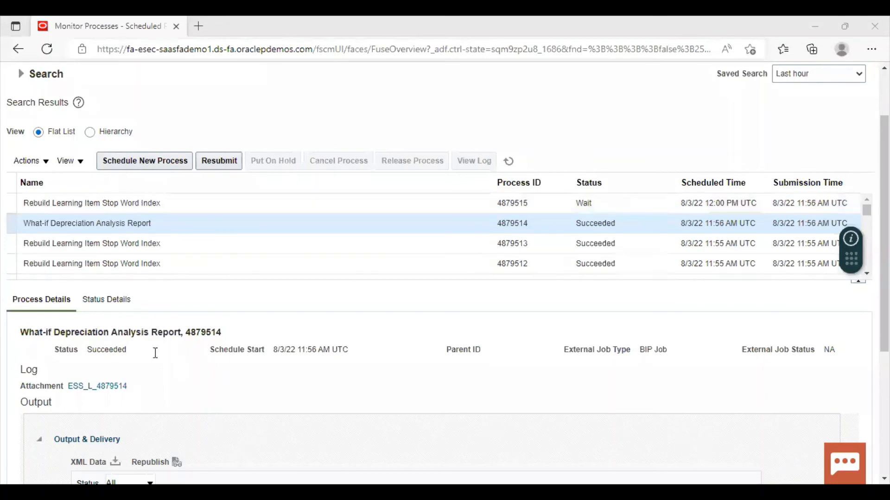
{"action": "scroll", "coordinate": [142, 398], "scroll_direction": "down", "scroll_amount": 1}
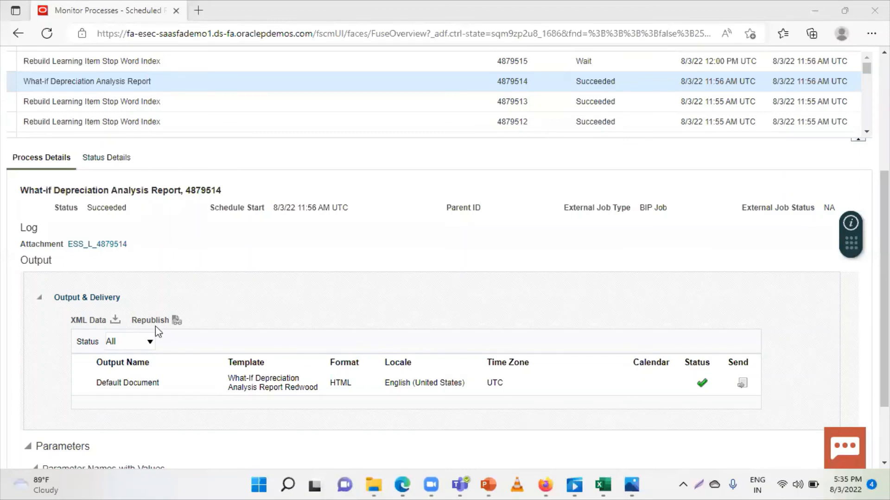
{"action": "left_click", "coordinate": [155, 327]}
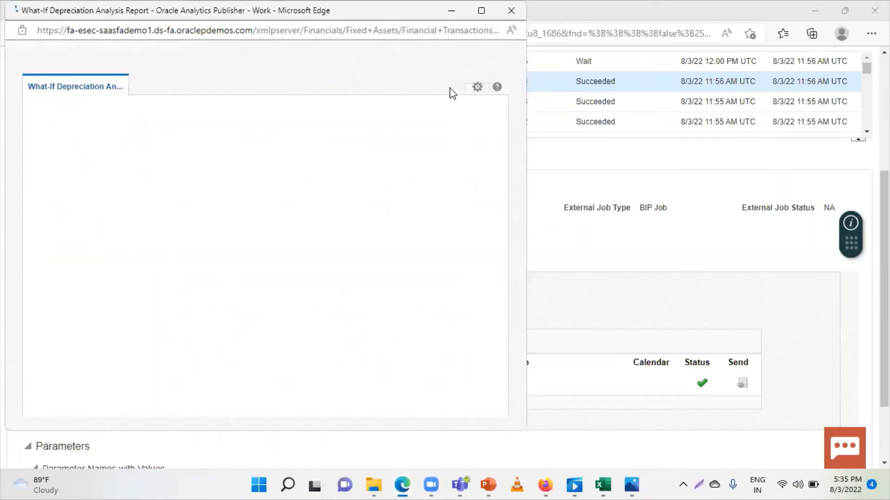
Export the republished What-if Depreciation Analysis Report as a PDF
{"action": "left_click", "coordinate": [471, 86]}
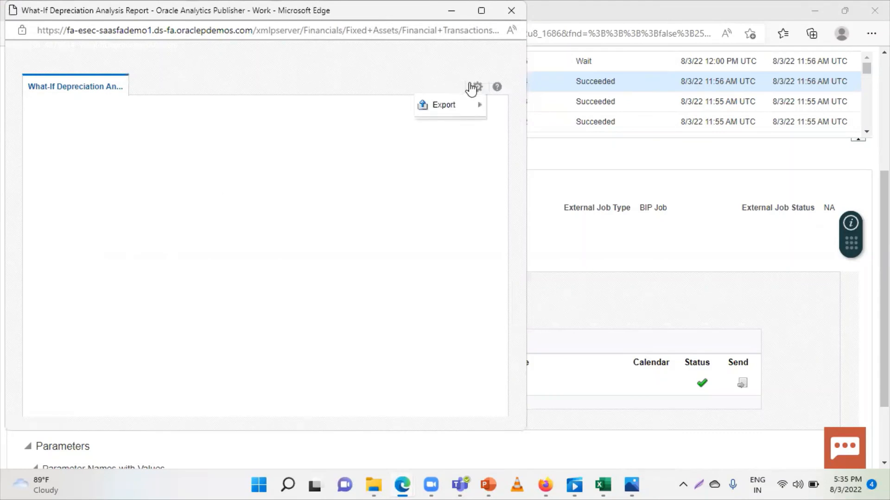
{"action": "mouse_move", "coordinate": [454, 109]}
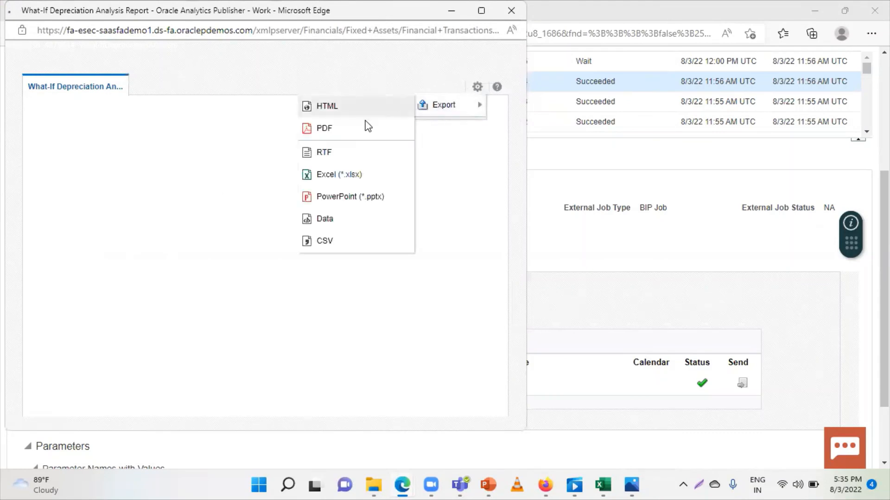
{"action": "left_click", "coordinate": [350, 130]}
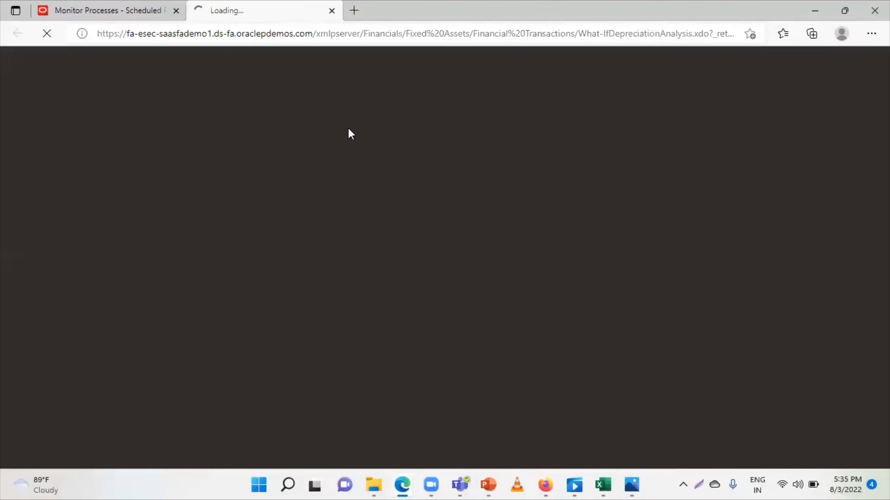